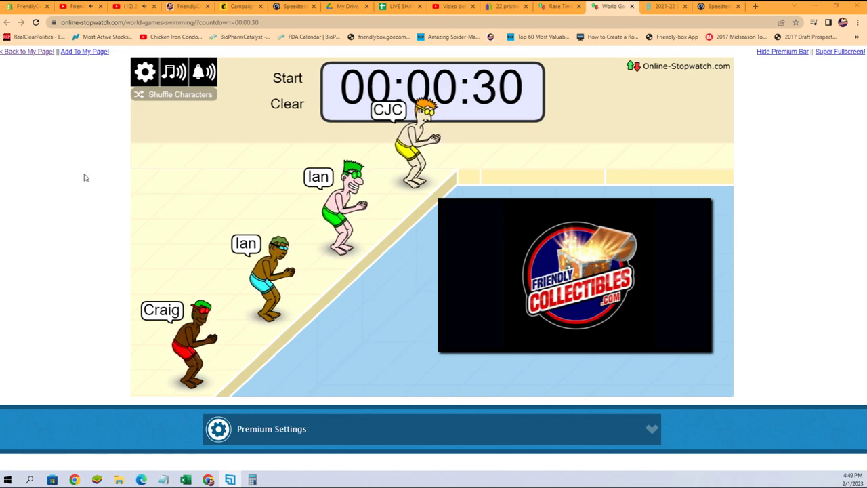
Shuffle the four swimmers (Ian, Craig, CJC, Ian) four times for a new starting order.
{"action": "left_click", "coordinate": [174, 95]}
{"action": "left_click", "coordinate": [174, 95]}
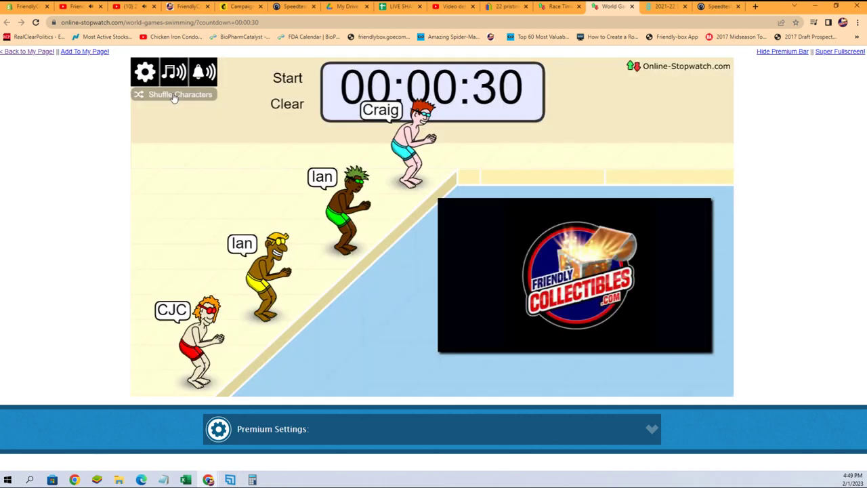
{"action": "left_click", "coordinate": [174, 95]}
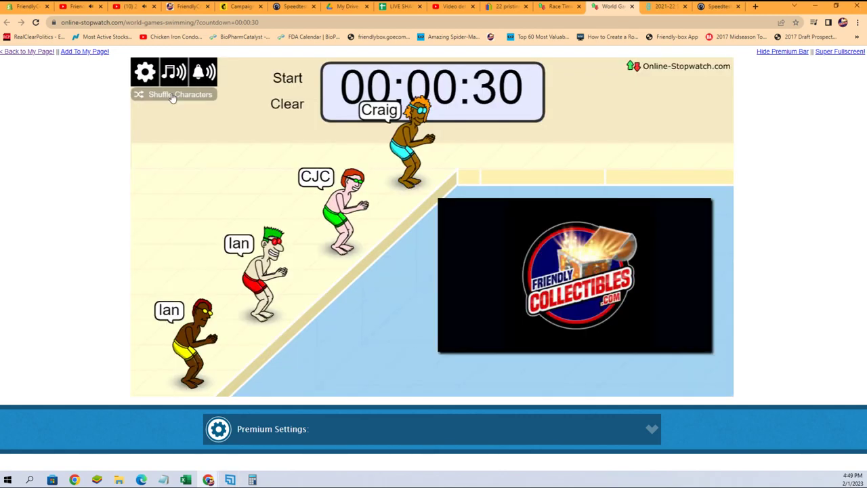
{"action": "left_click", "coordinate": [174, 95]}
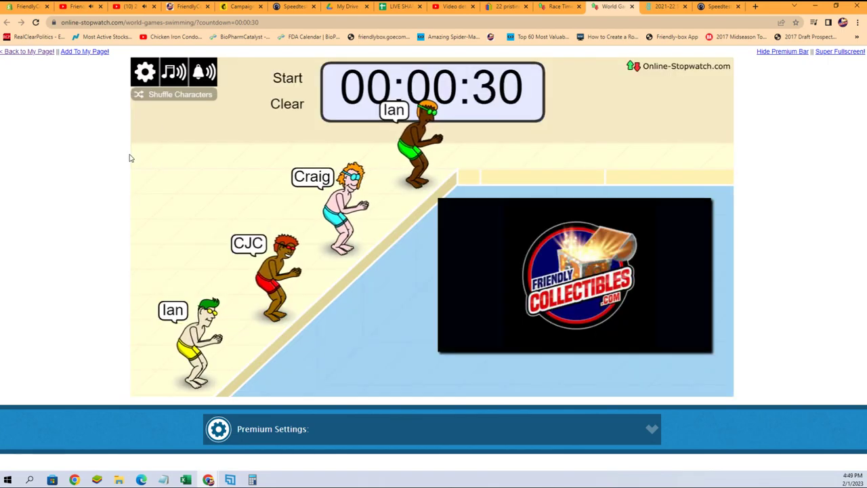
Start the 30-second swimming race countdown.
{"action": "left_click", "coordinate": [287, 79]}
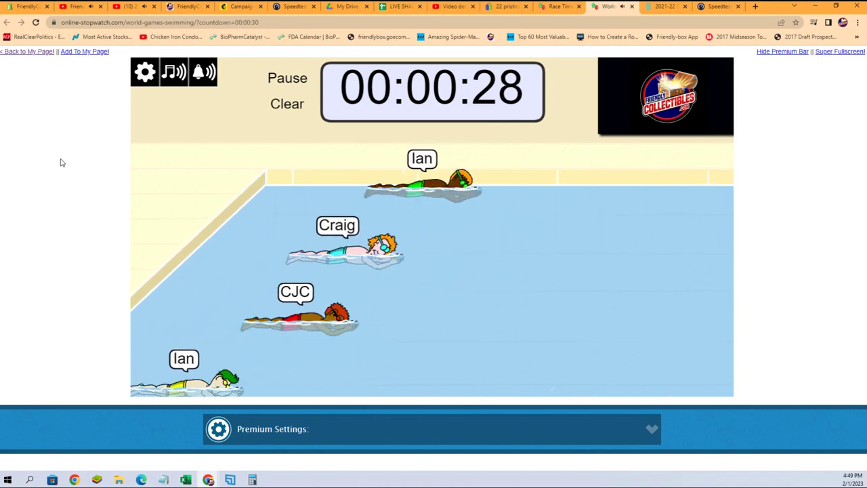